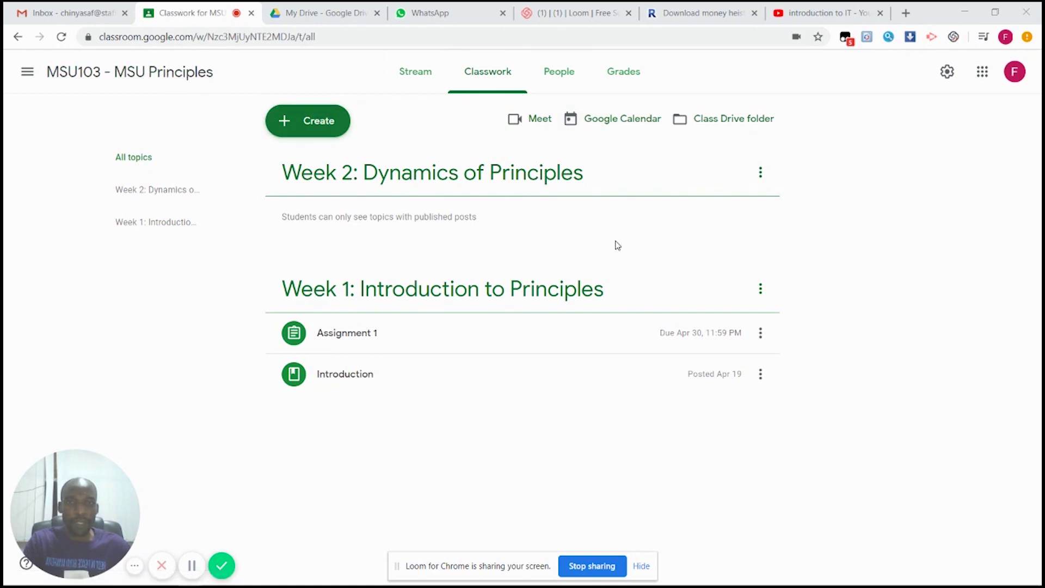
# - Join the class's Google Meet video meeting from Classroom and start recording it
pyautogui.click(532, 121)
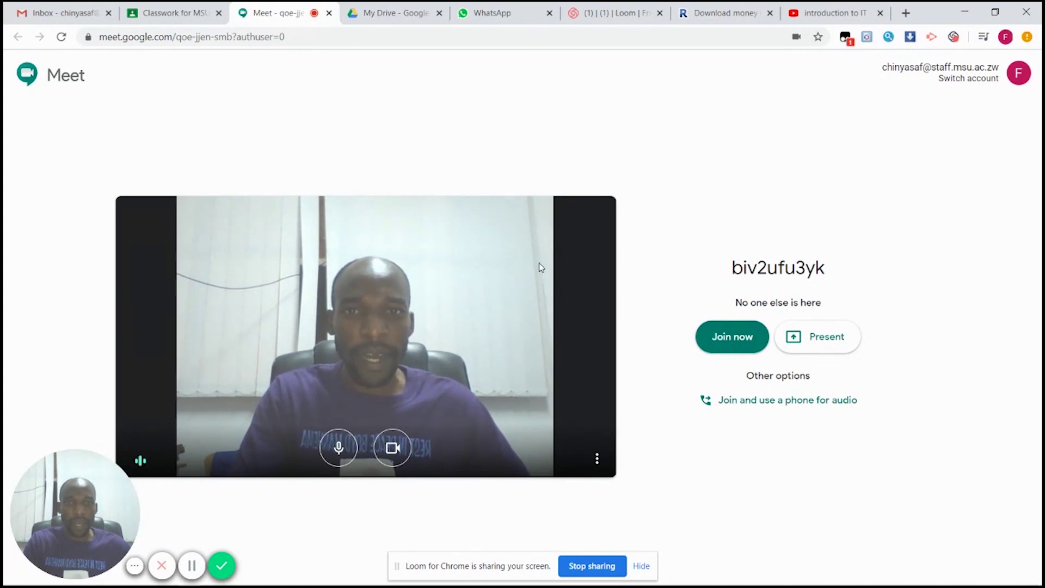
pyautogui.click(733, 338)
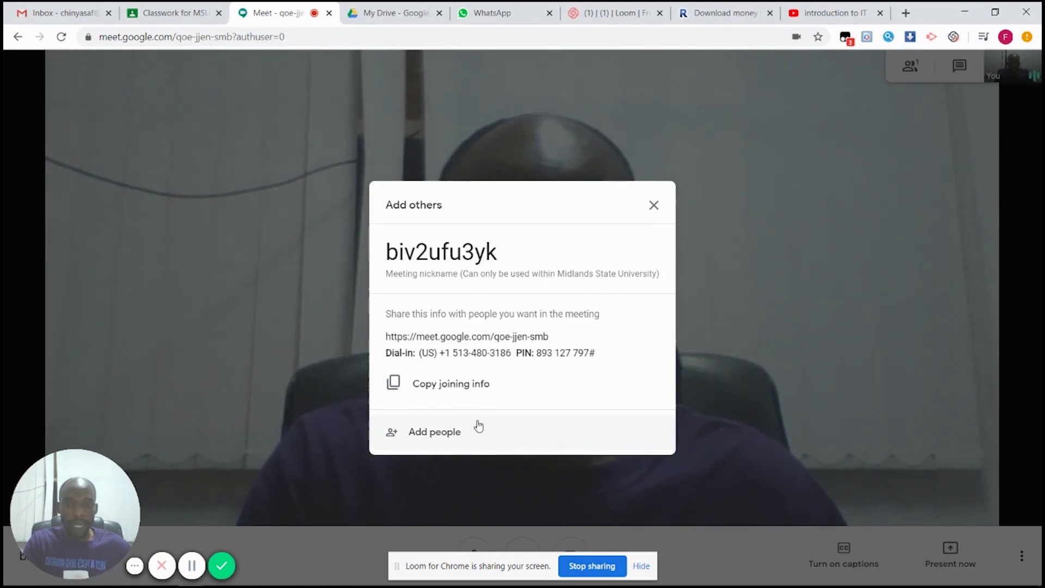
pyautogui.click(654, 206)
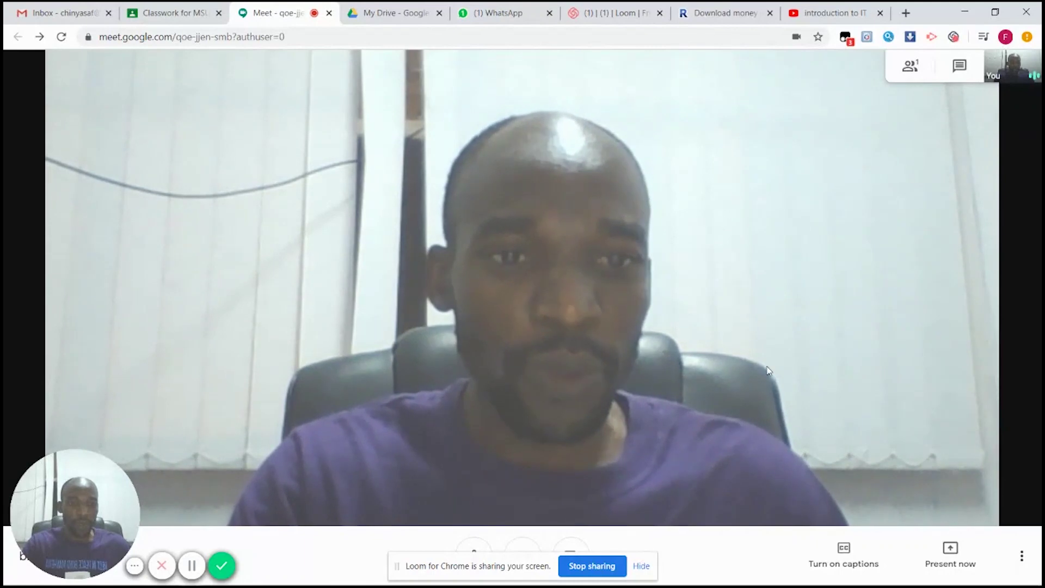
pyautogui.click(1023, 560)
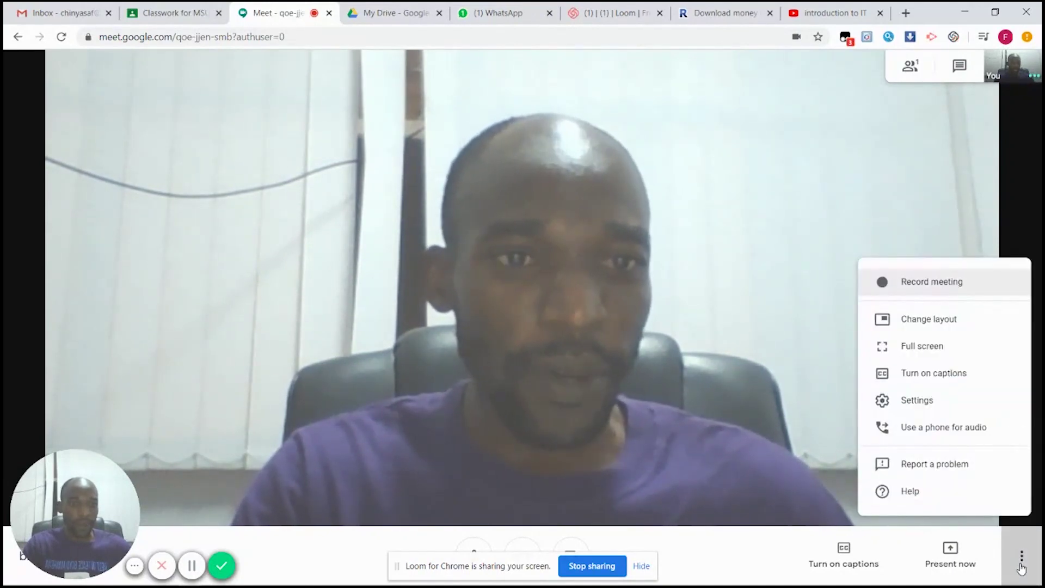
pyautogui.click(942, 293)
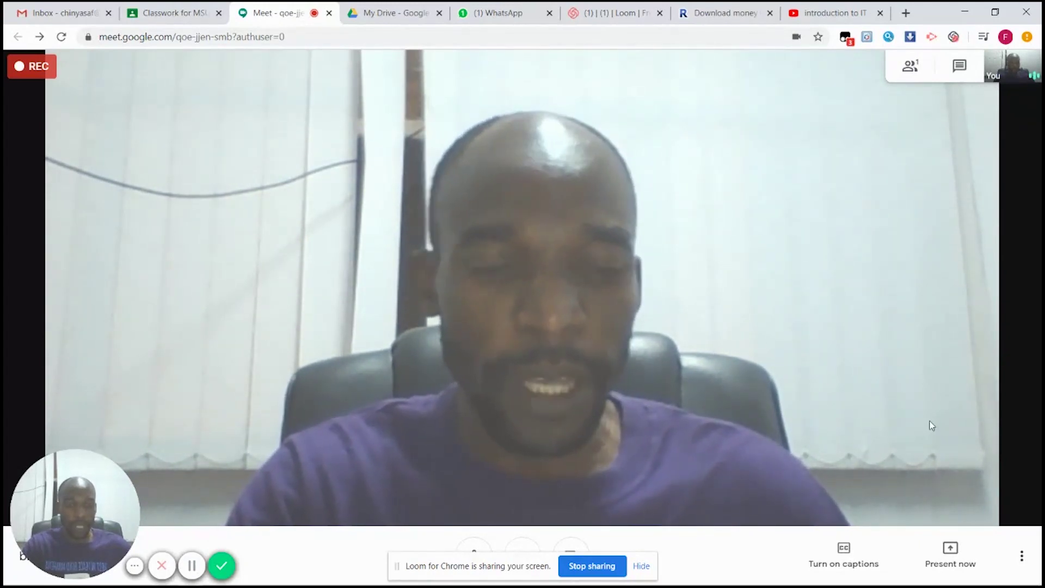
# - Present the entire screen to the meeting, closing the MySQL installer console window that is in the way
pyautogui.click(948, 555)
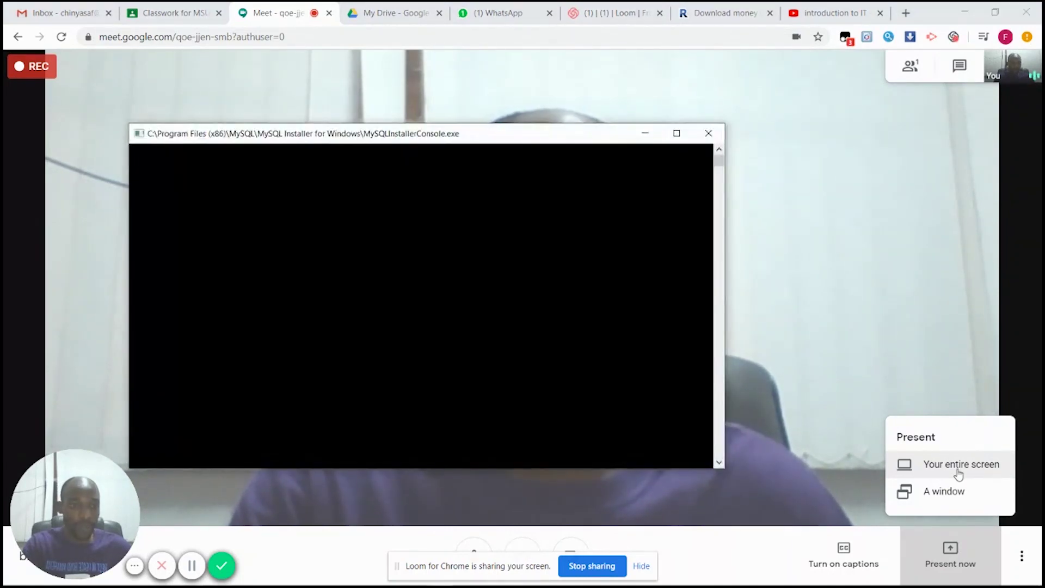
pyautogui.click(707, 131)
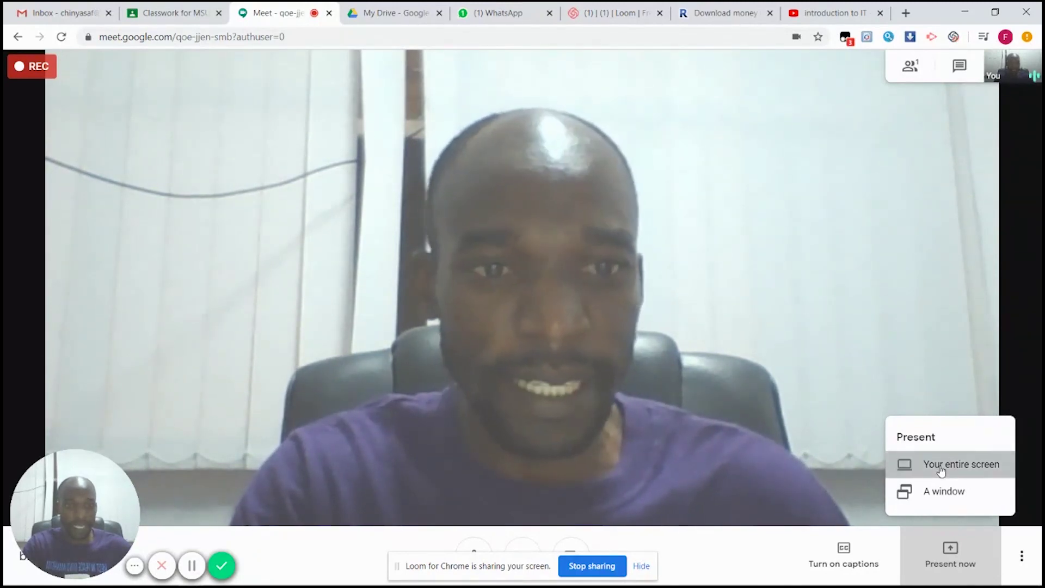
pyautogui.click(941, 469)
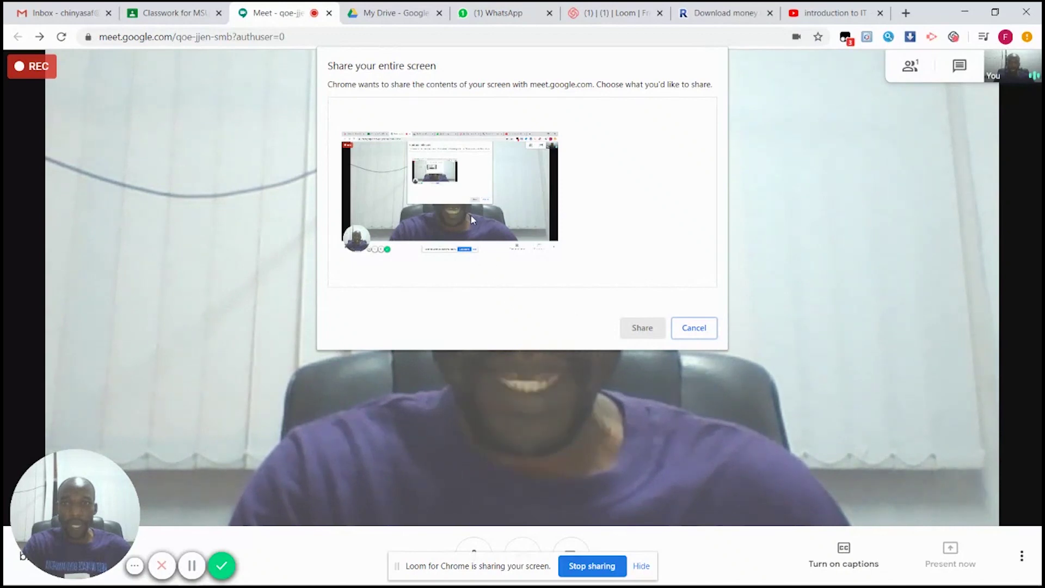
pyautogui.click(437, 177)
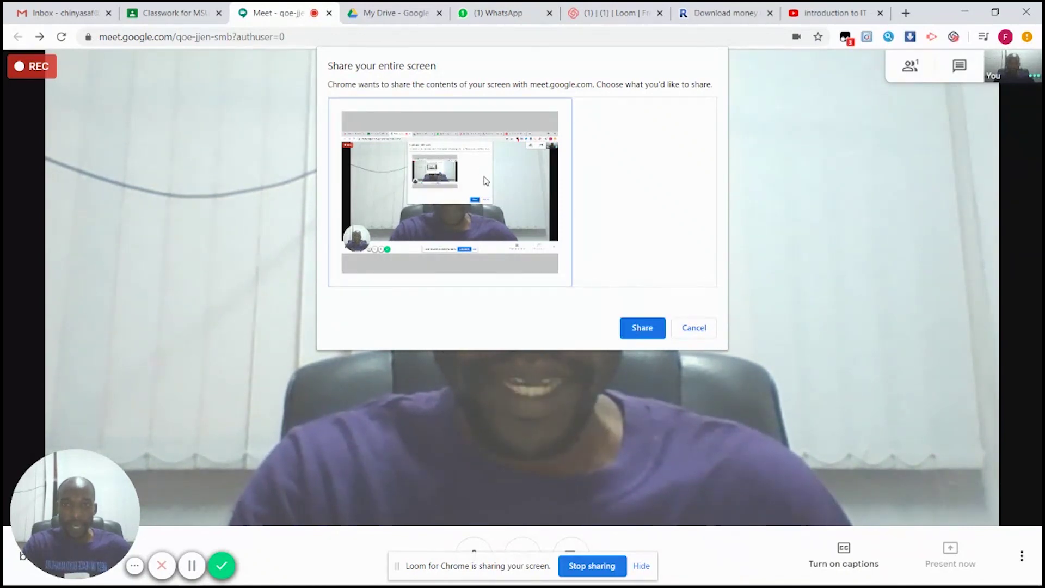
pyautogui.click(642, 327)
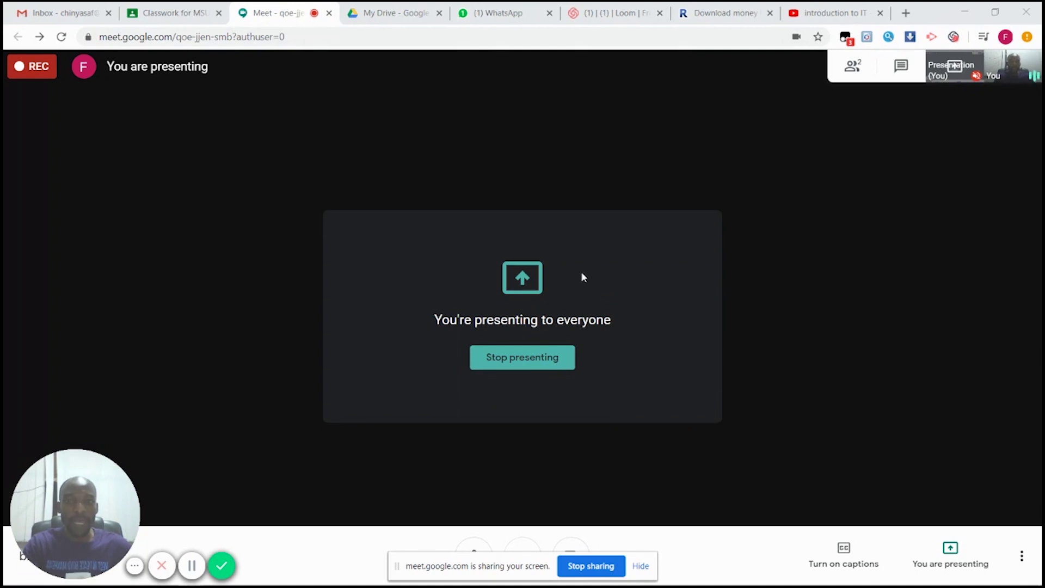
# - Switch to Photos to show labeled computer.jpg to the participants, and minimize the image window
pyautogui.moveTo(531, 582)
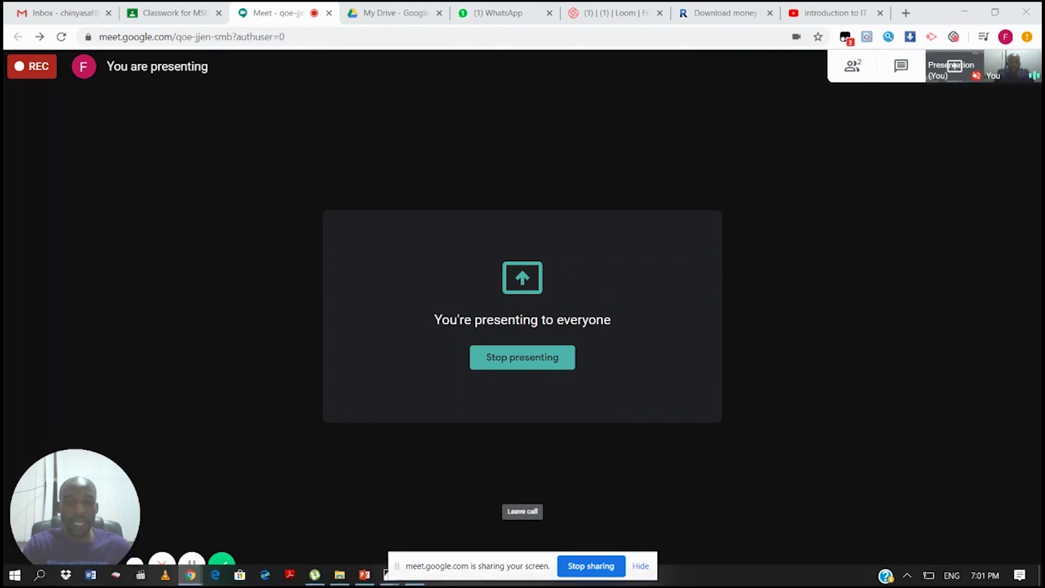
pyautogui.moveTo(503, 567); pyautogui.dragTo(754, 583)
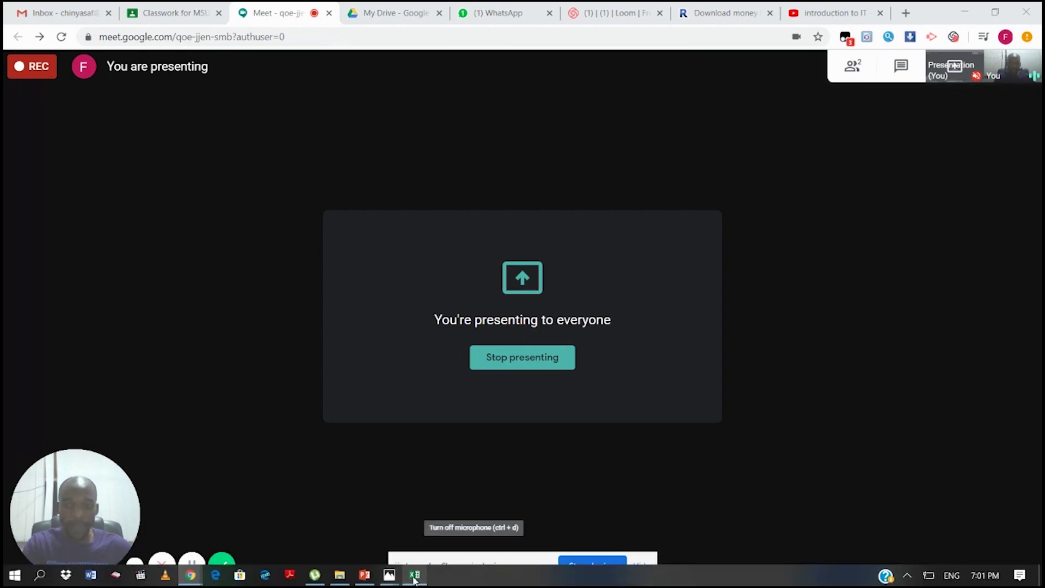
pyautogui.click(390, 575)
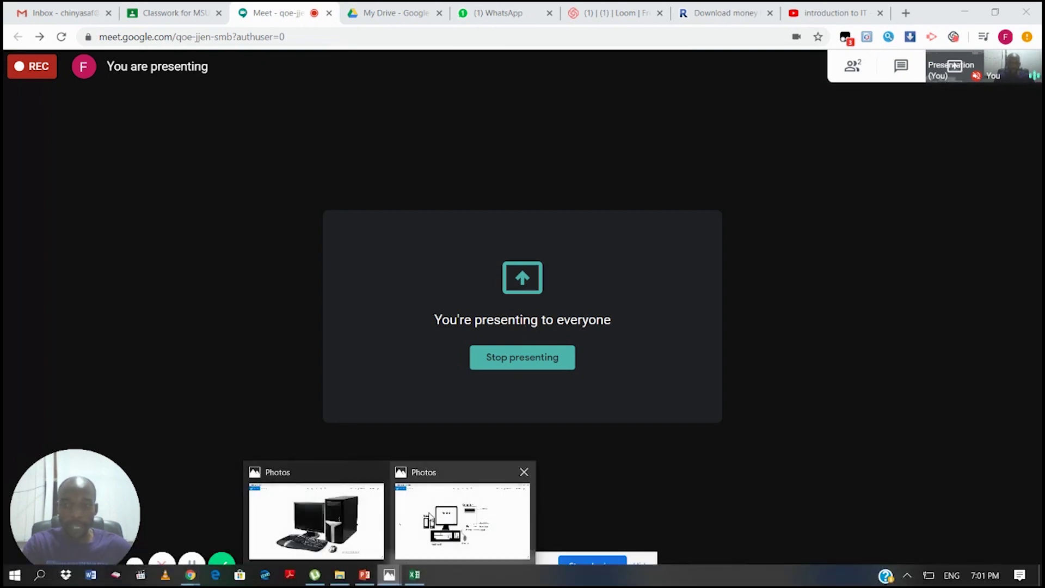
pyautogui.click(451, 524)
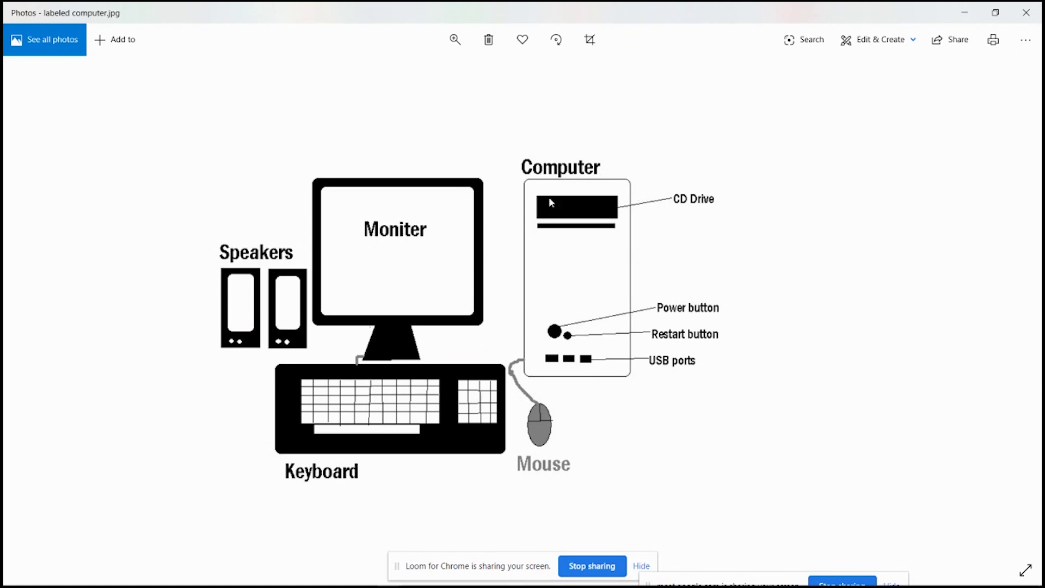
pyautogui.click(962, 16)
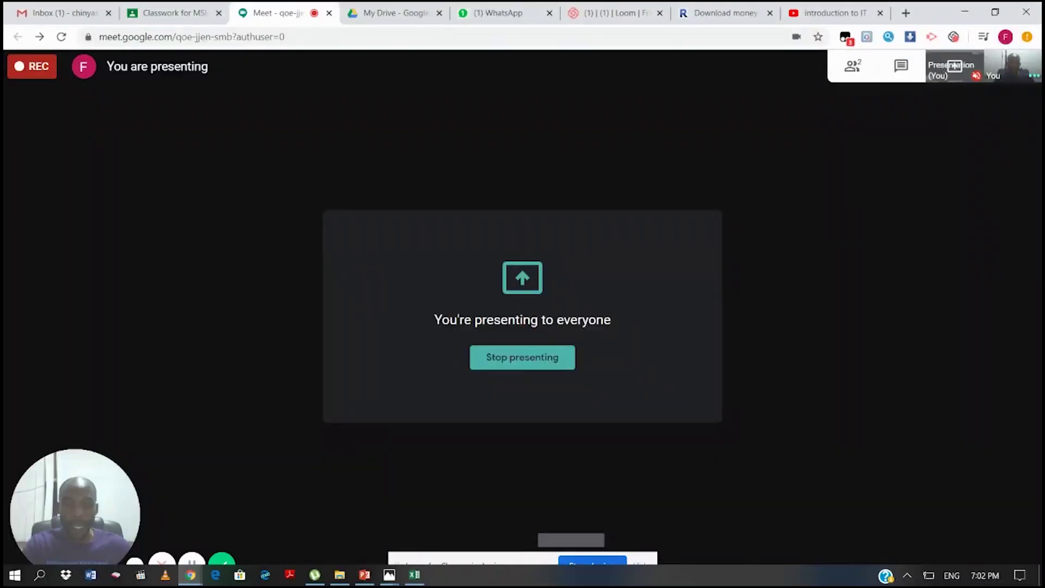
# - Switch to PowerPoint, run MSU Elearning Slideshow.pptx from the first slide up to the Overview slide, and minimize the presentation after ending the show
pyautogui.click(365, 576)
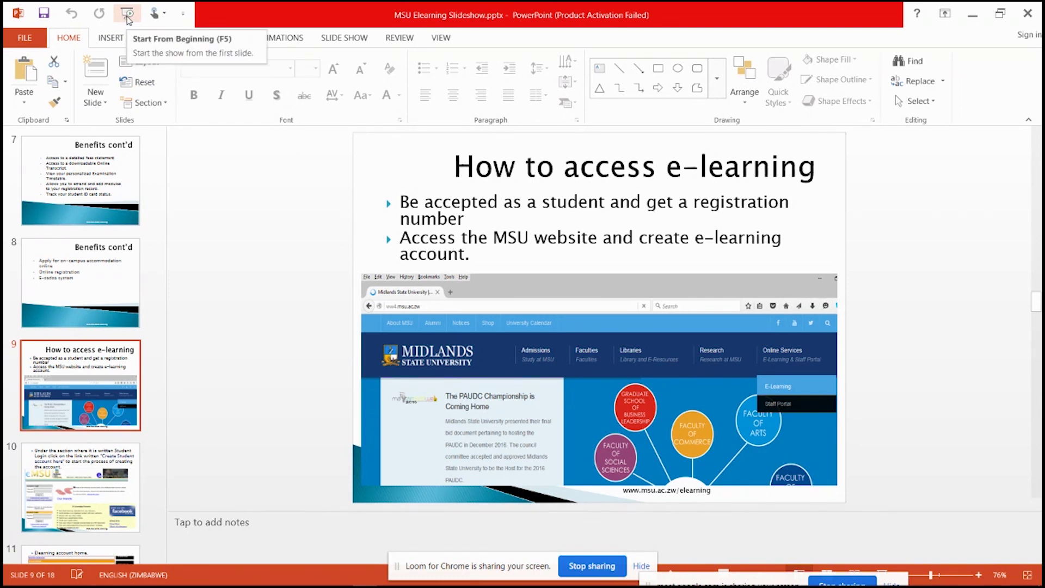
pyautogui.click(127, 16)
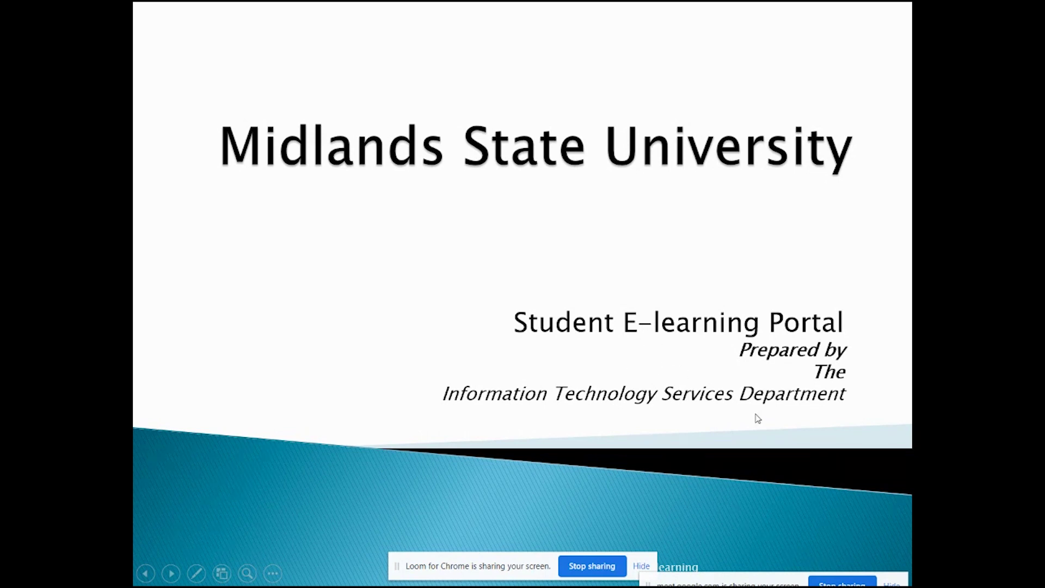
pyautogui.click(730, 408)
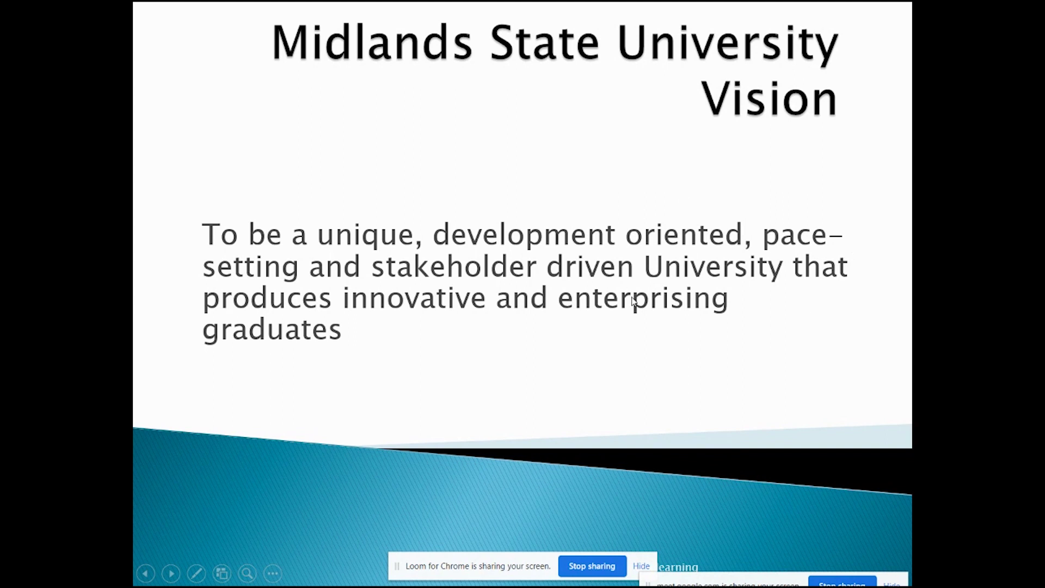
pyautogui.click(578, 298)
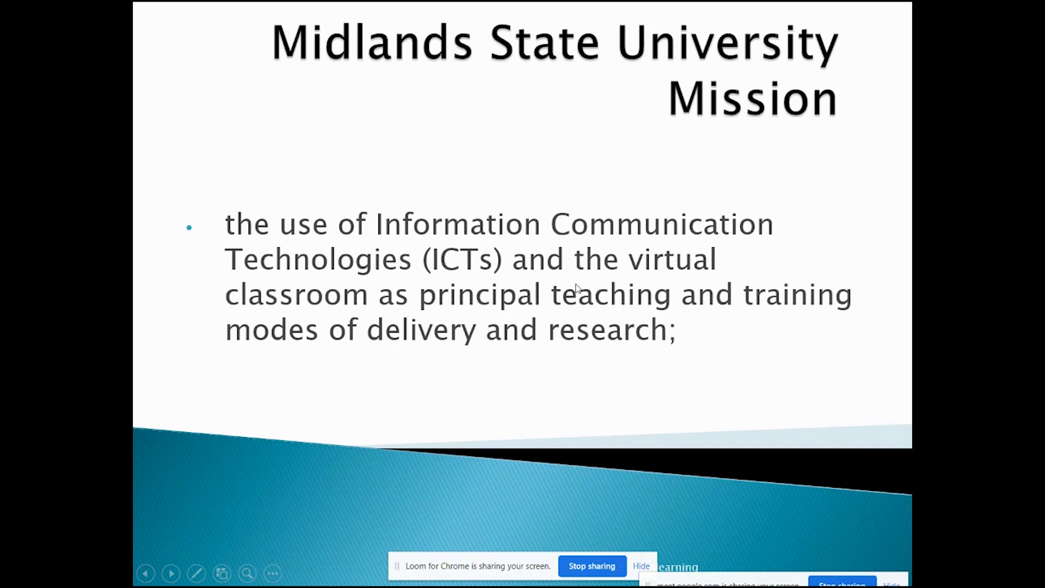
pyautogui.click(580, 284)
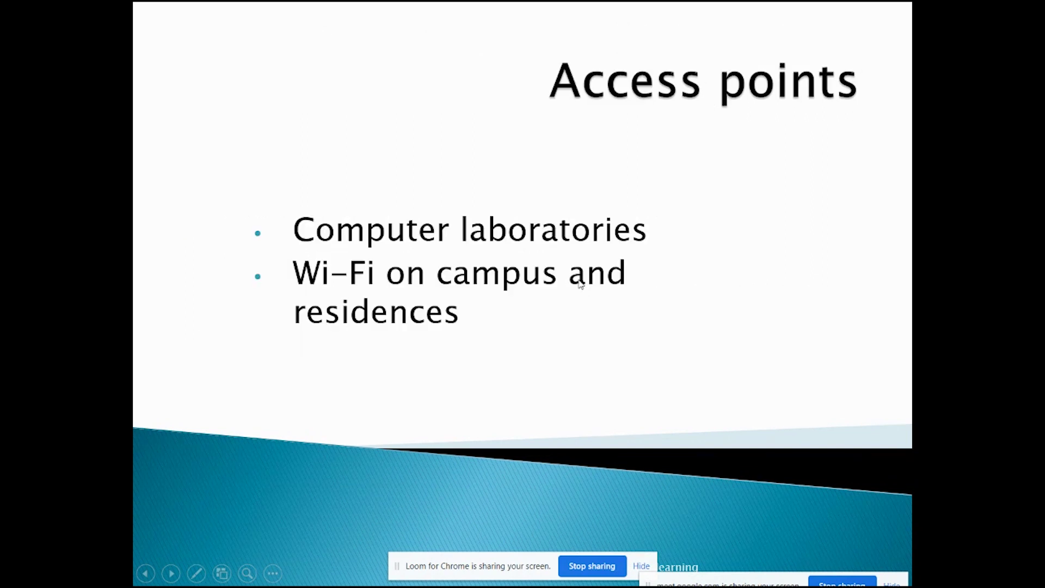
pyautogui.click(580, 284)
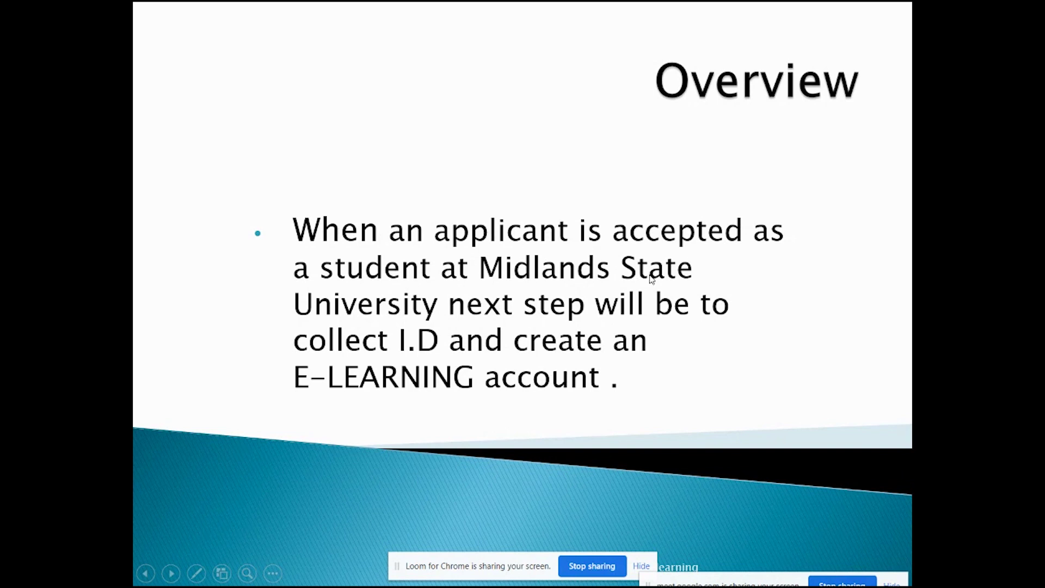
pyautogui.press('Escape')
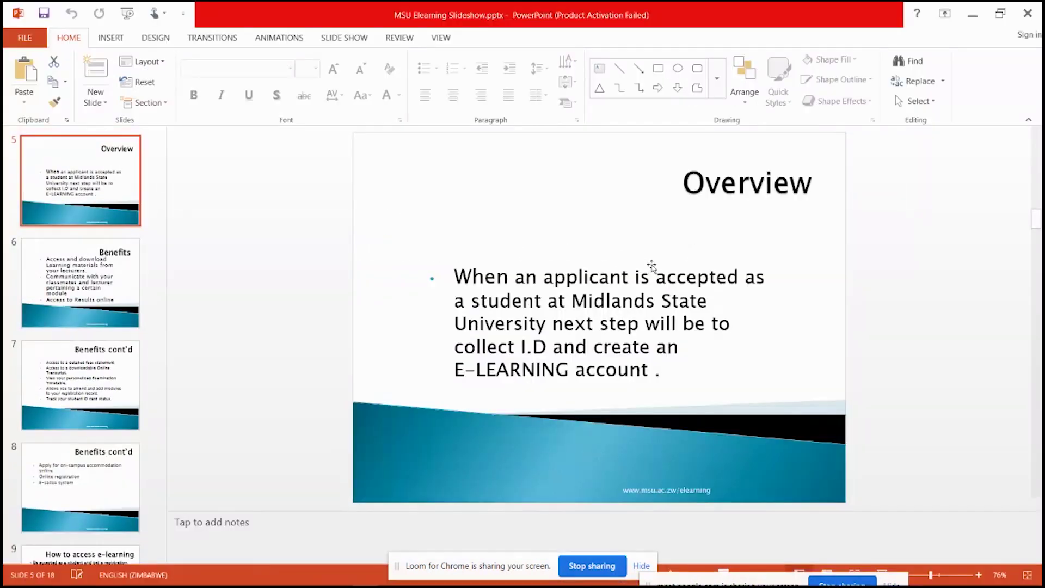
pyautogui.click(972, 17)
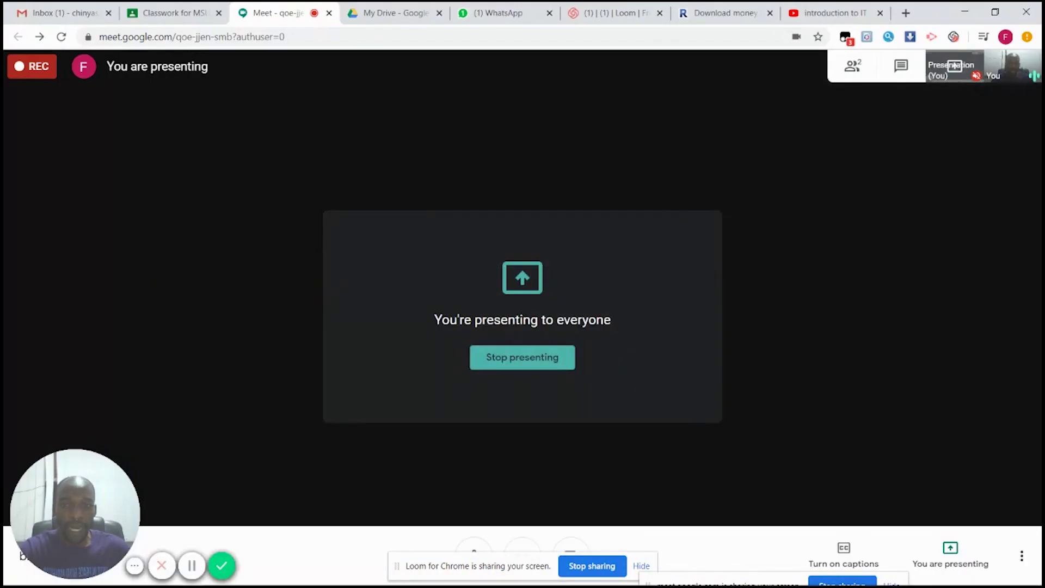
# - Switch to the Excel workbook Book2.xlsx and enter 456 in cell C3
pyautogui.moveTo(429, 572)
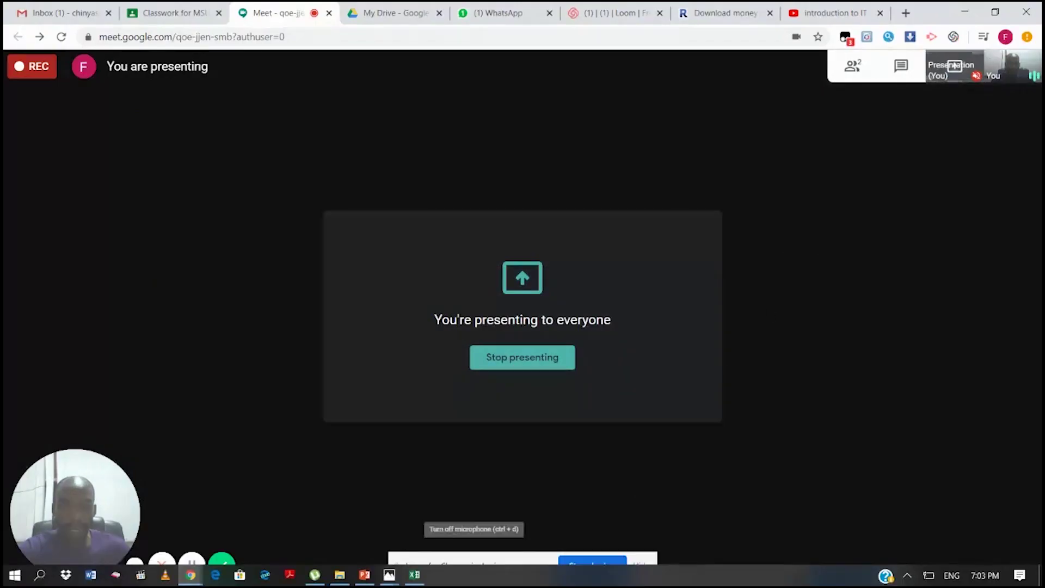
pyautogui.click(420, 577)
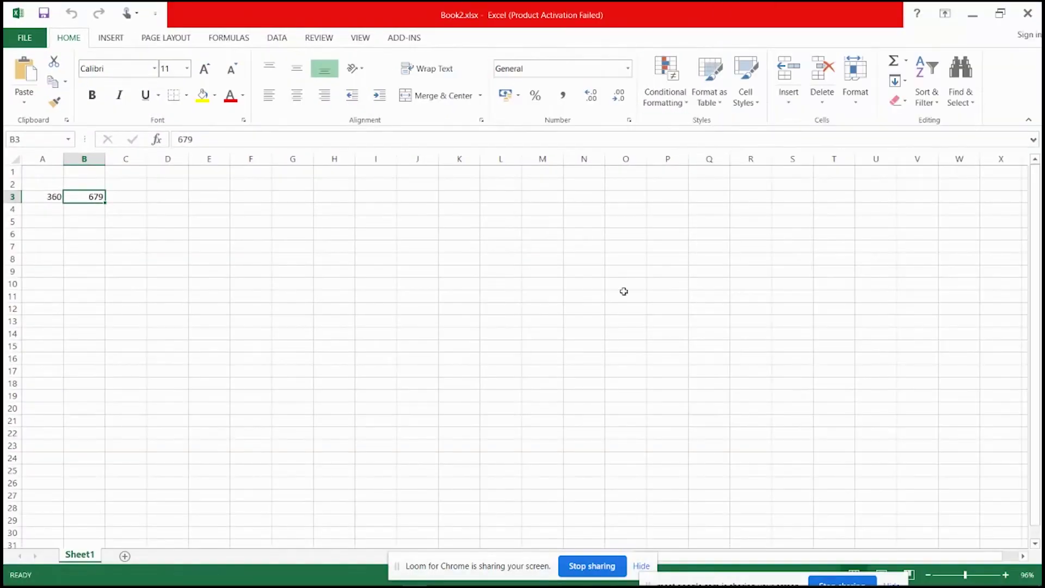
pyautogui.click(141, 196)
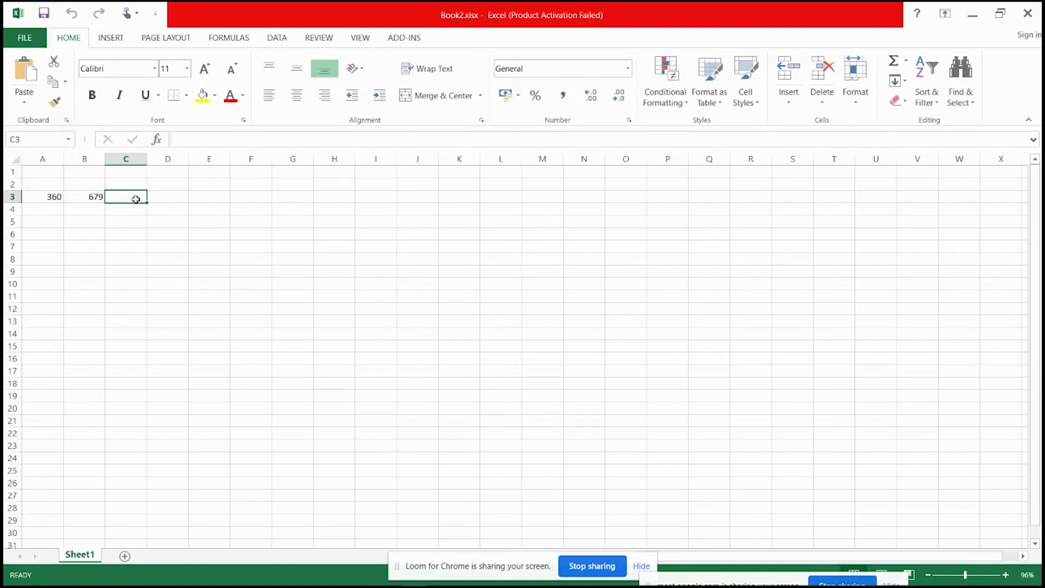
pyautogui.write('456')
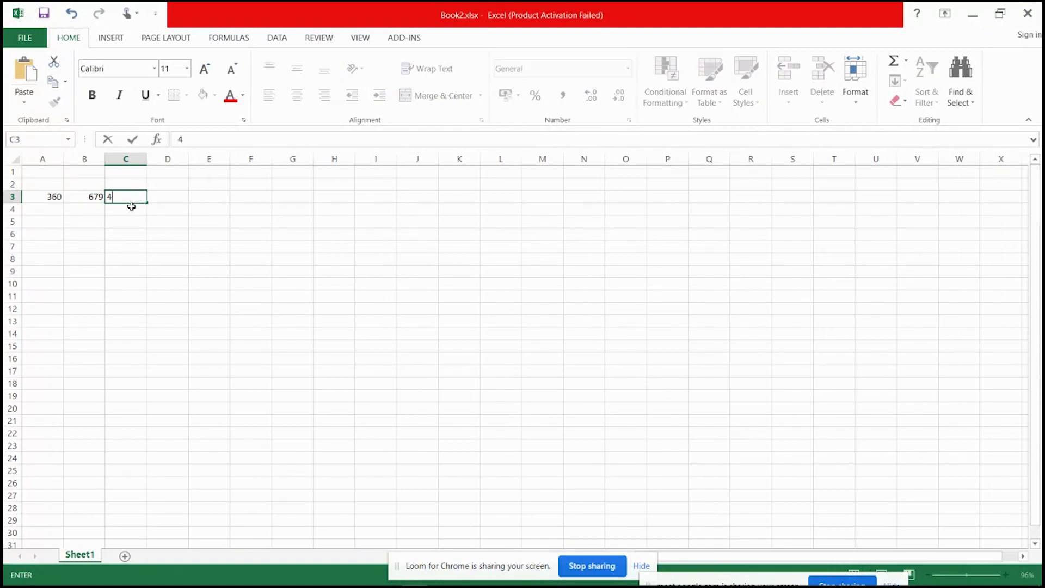
pyautogui.click(158, 197)
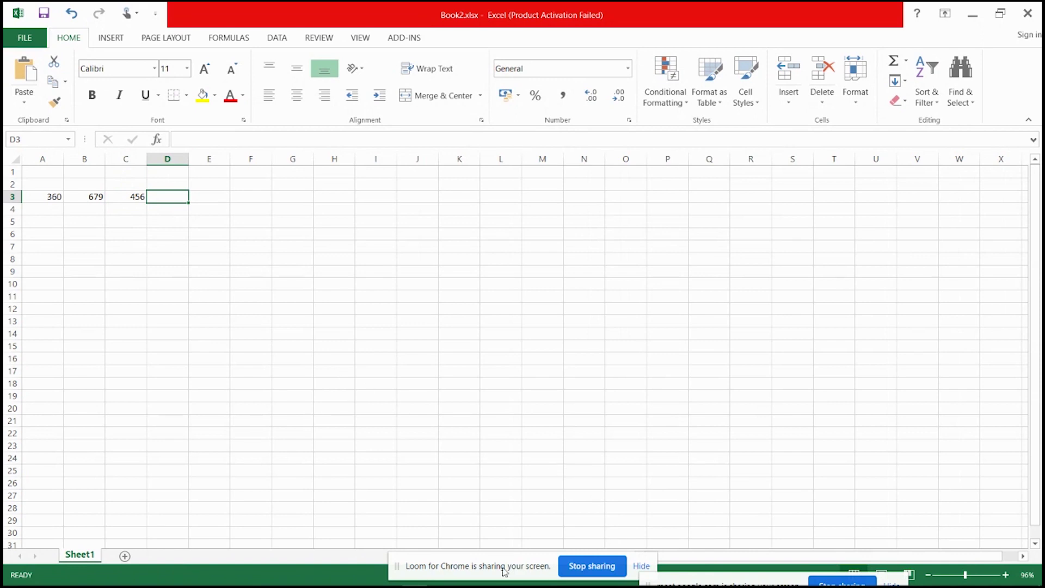
# - Enlarge the worksheet view to 150% so participants can read the numbers
pyautogui.moveTo(505, 571); pyautogui.dragTo(497, 572)
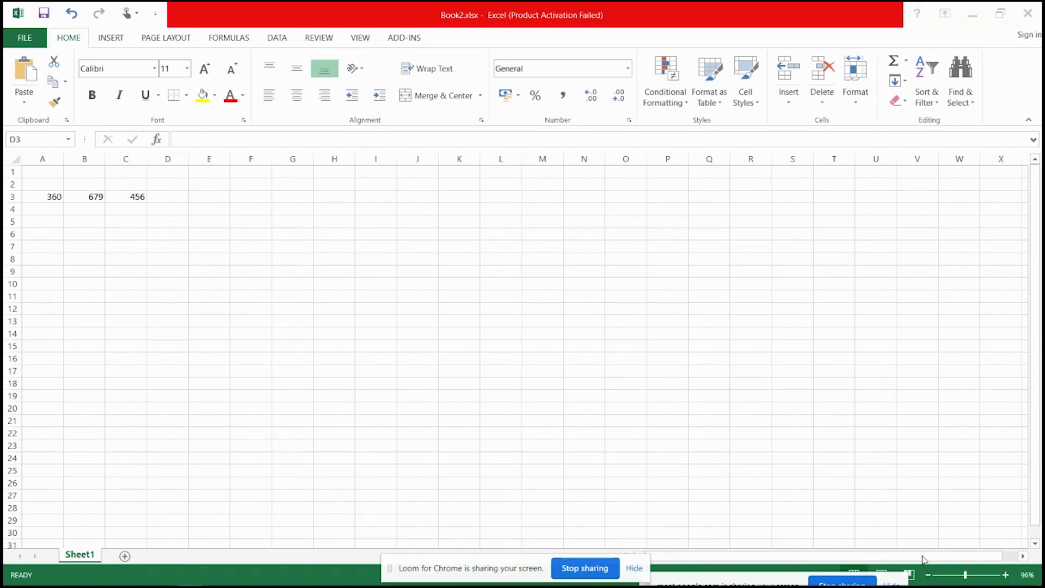
pyautogui.click(1006, 575)
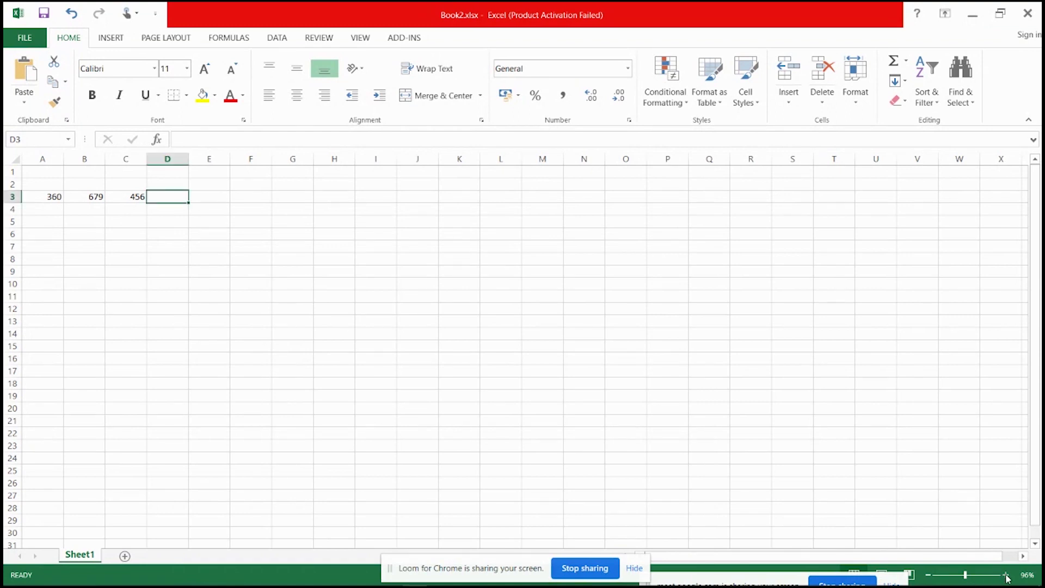
pyautogui.click(1006, 576)
pyautogui.click(1006, 576)
pyautogui.click(1002, 576)
pyautogui.click(1003, 575)
pyautogui.click(1002, 575)
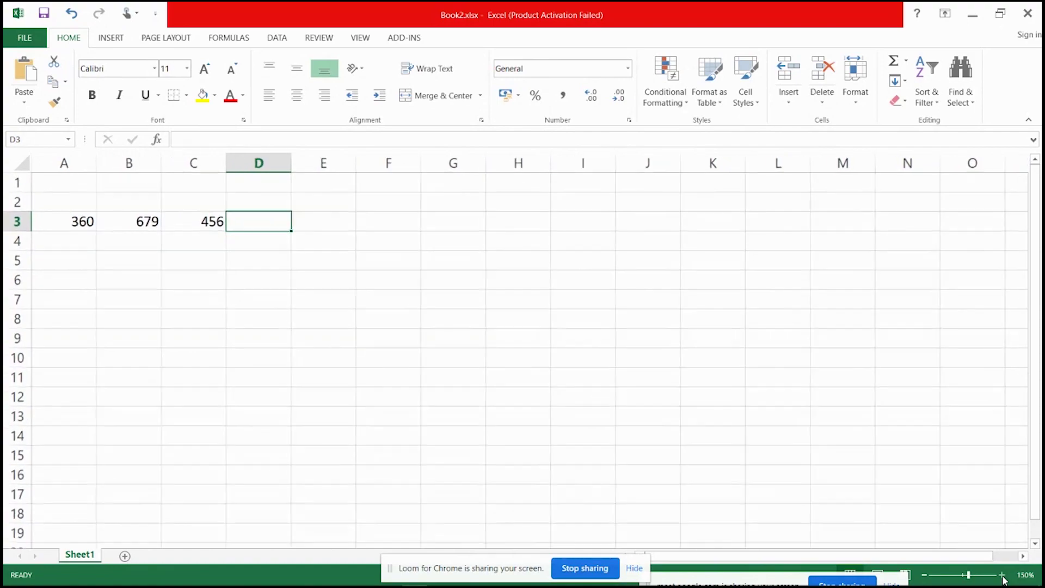
# - Switch back to Google Meet, stop presenting, and leave the call
pyautogui.hotkey('alt', 'Tab')
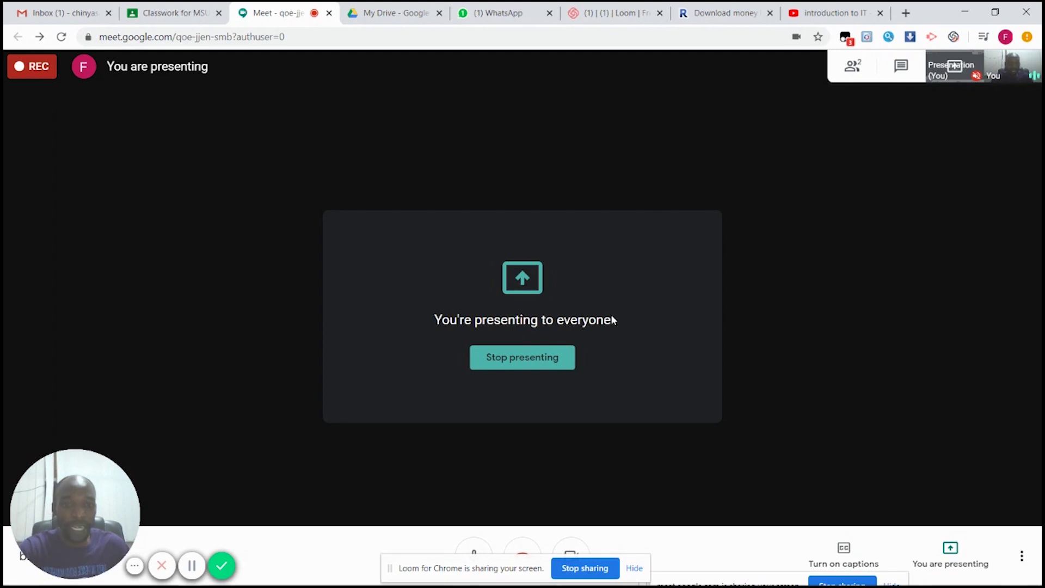
pyautogui.moveTo(452, 583)
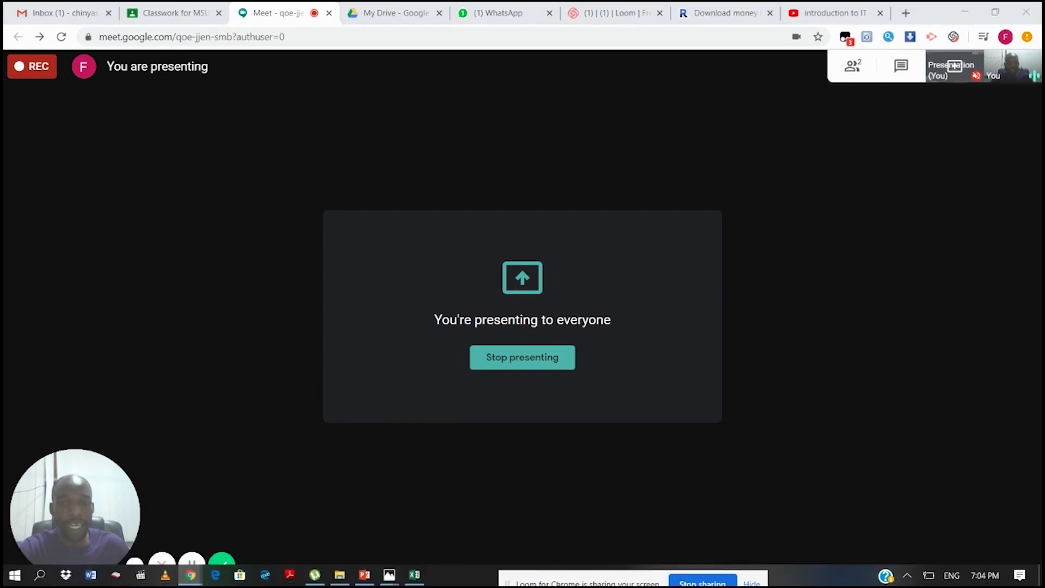
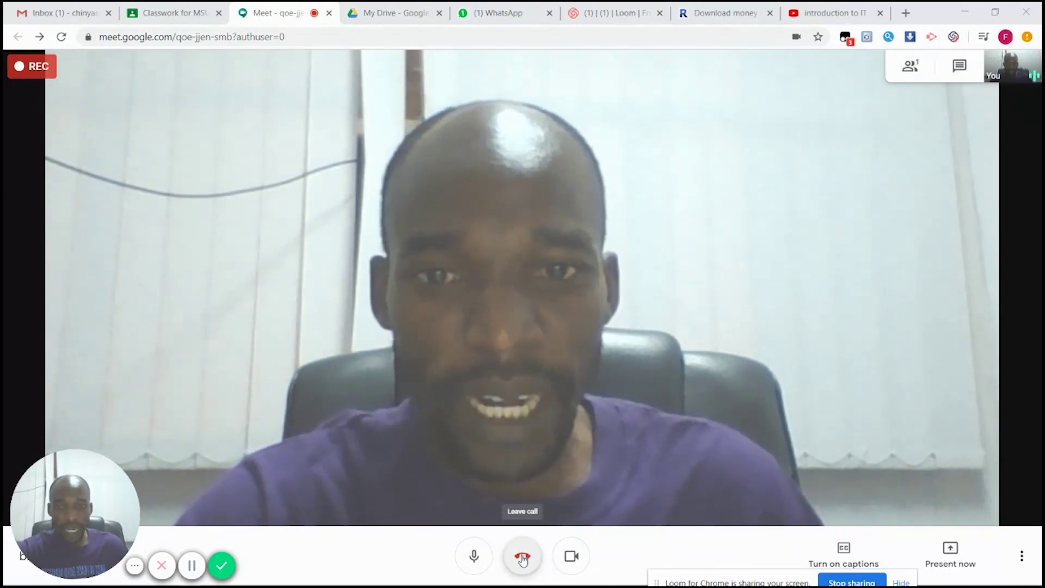
pyautogui.click(523, 556)
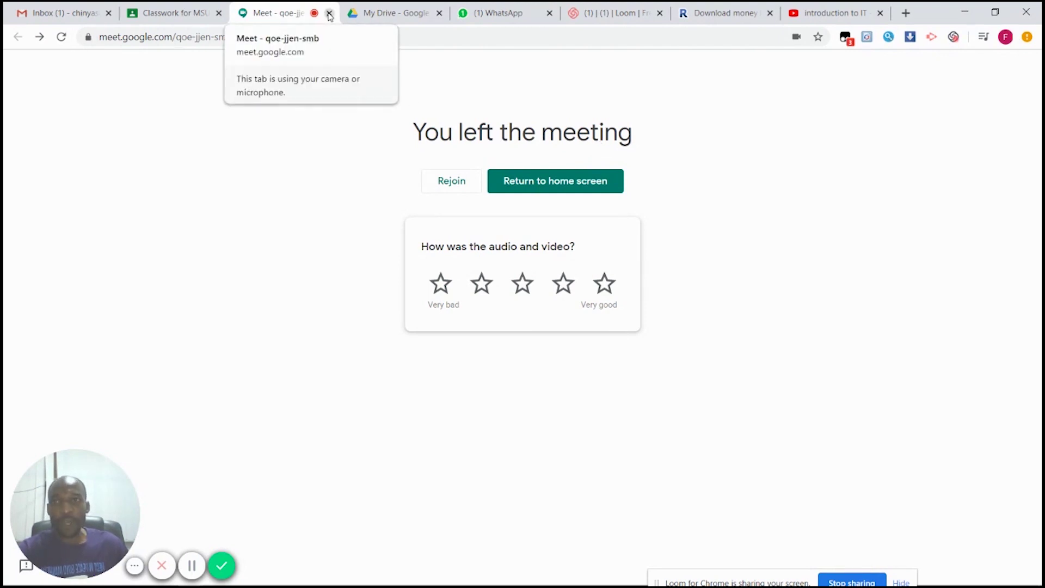
# - Go from the Classroom classwork page to the Gmail inbox and open Google Drive from there to view the saved meeting recordings
pyautogui.click(179, 19)
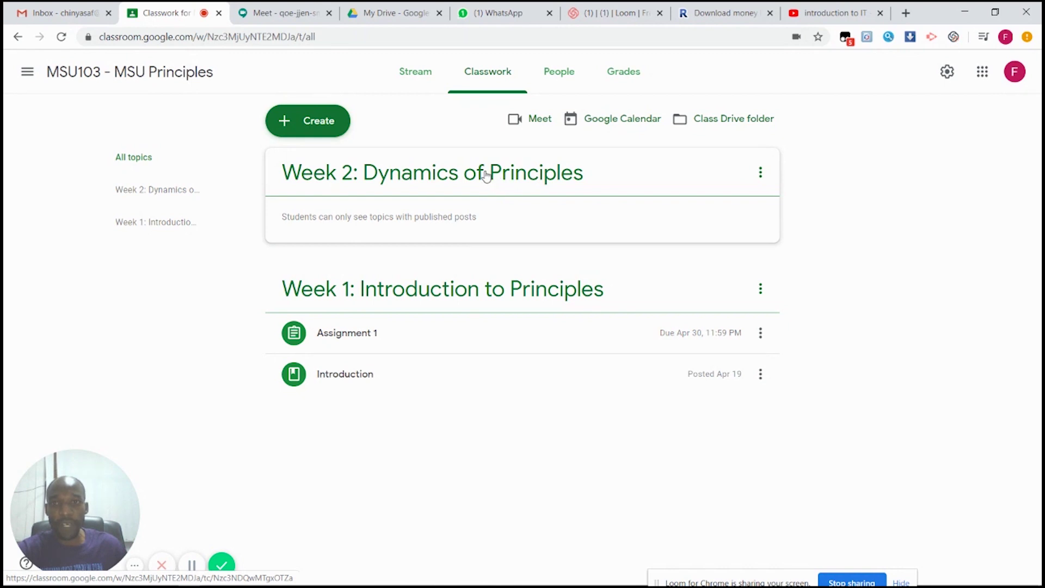
pyautogui.click(48, 15)
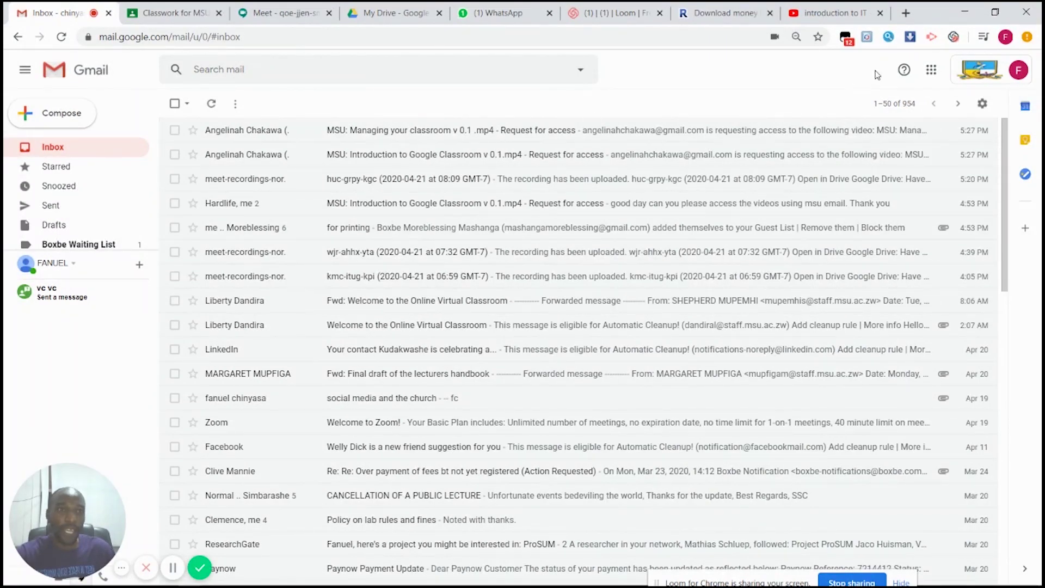
pyautogui.click(933, 71)
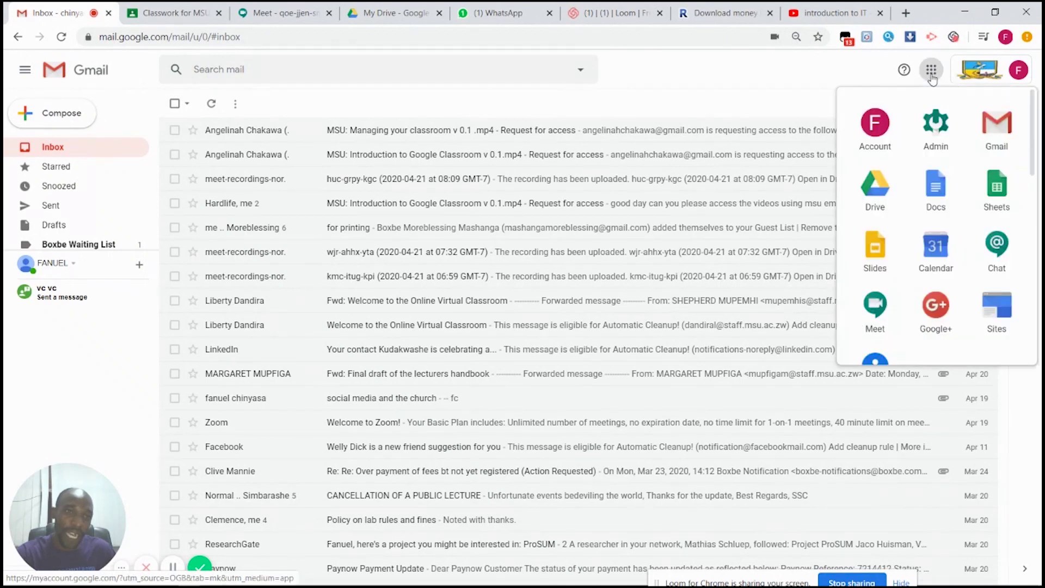
pyautogui.click(876, 196)
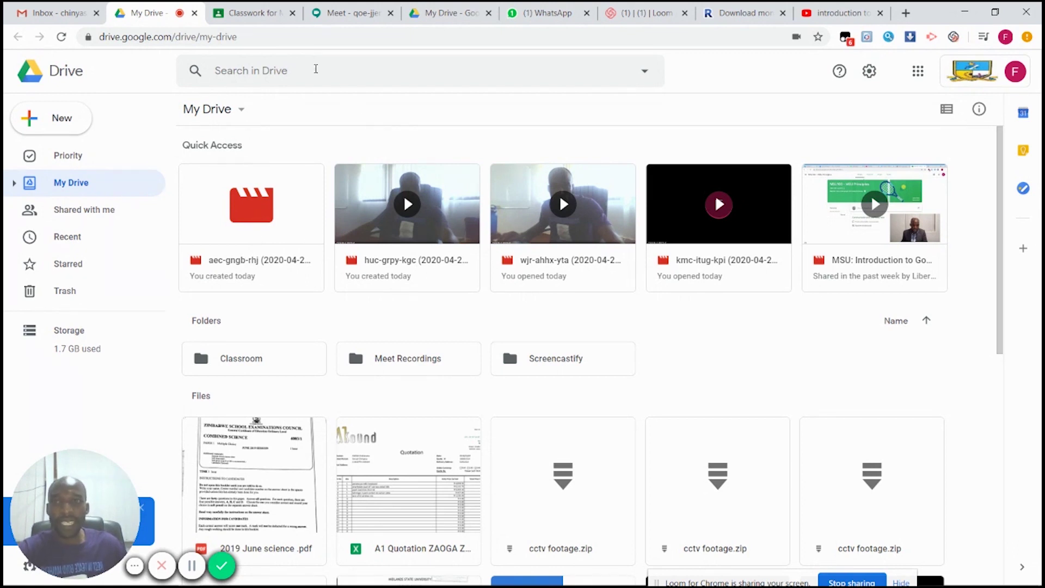
# - Return to the MSU103 - MSU Principles classwork page and open the choices for creating a new classwork item
pyautogui.click(252, 15)
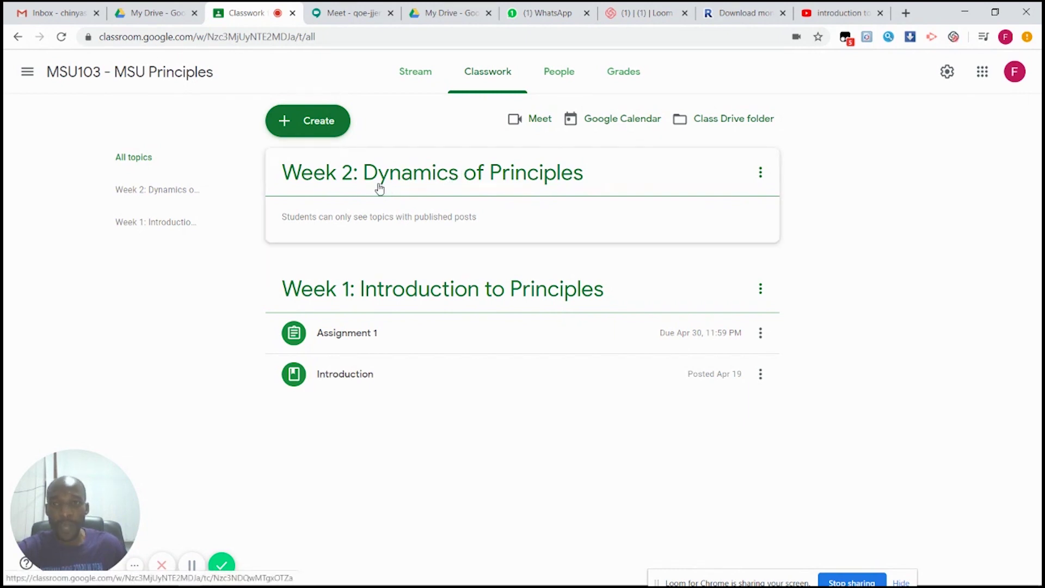
pyautogui.click(314, 131)
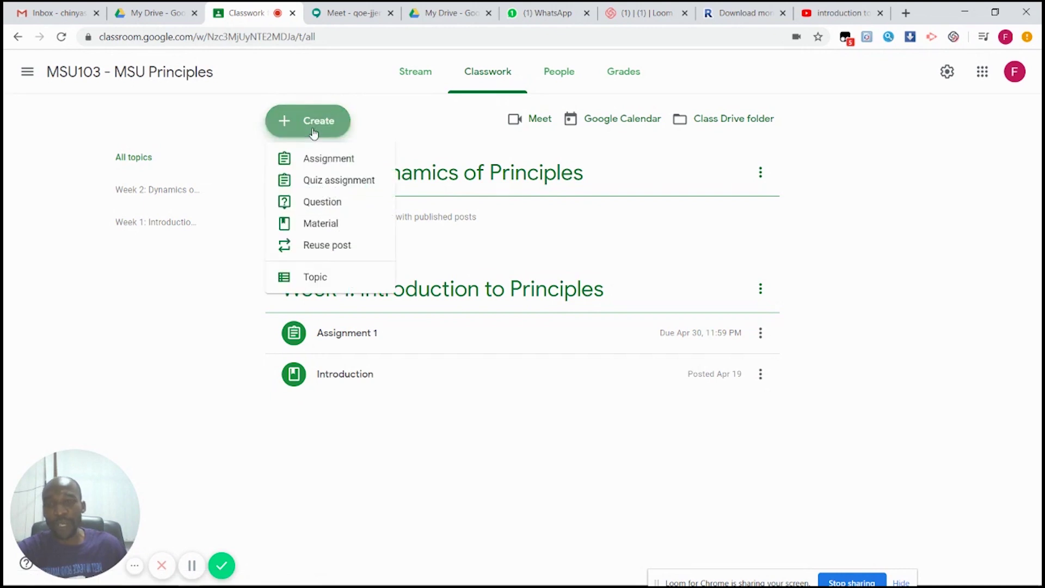